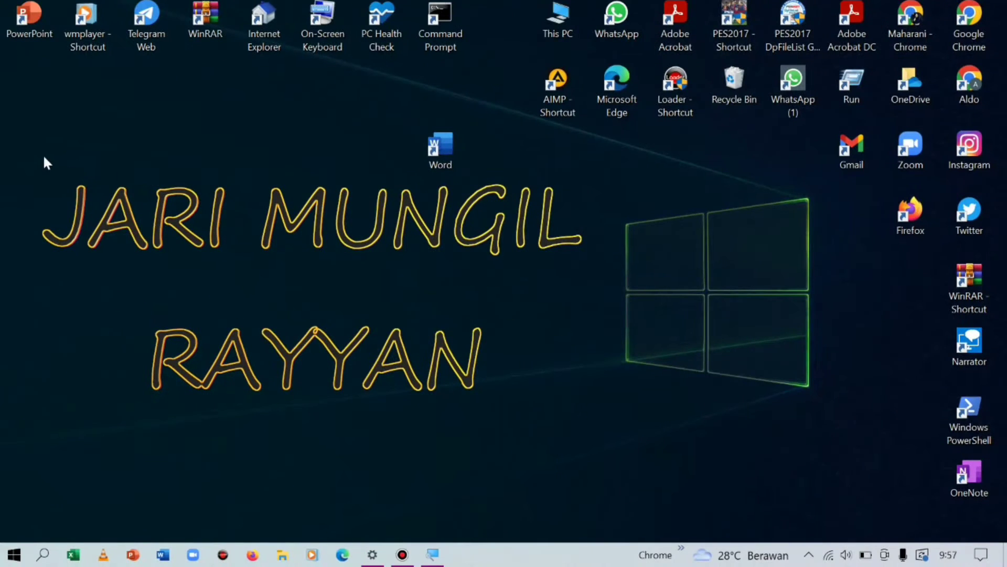
Open the Data Mail Merge workbook from DATA (D:) > HANYA KONTEN > Contoh Mail Merge.
{"action": "left_click_drag", "start_coordinate": [42, 153], "coordinate": [558, 475]}
{"action": "left_click", "coordinate": [598, 458]}
{"action": "left_click", "coordinate": [284, 555]}
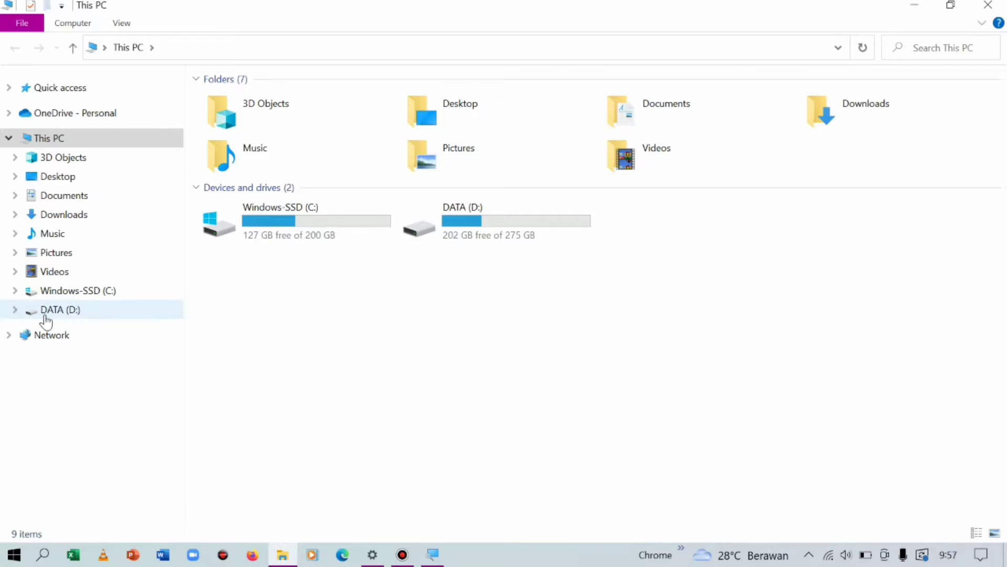
{"action": "left_click", "coordinate": [46, 314]}
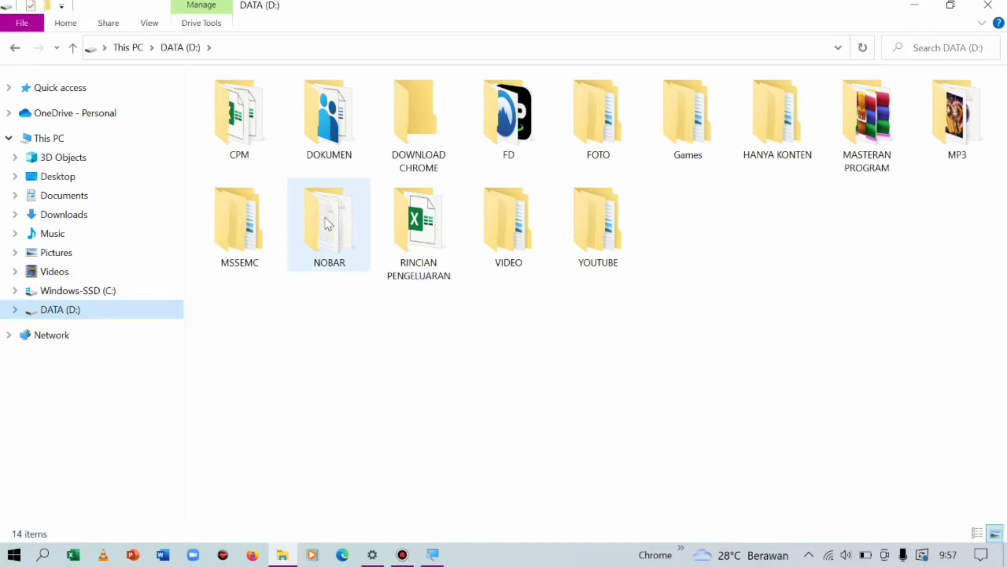
{"action": "double_click", "coordinate": [776, 115]}
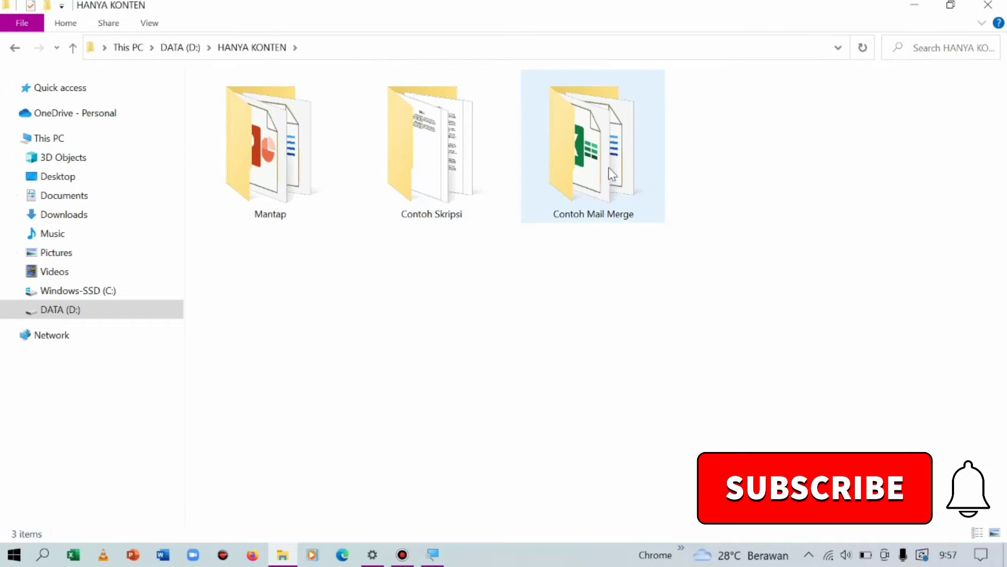
{"action": "double_click", "coordinate": [608, 168]}
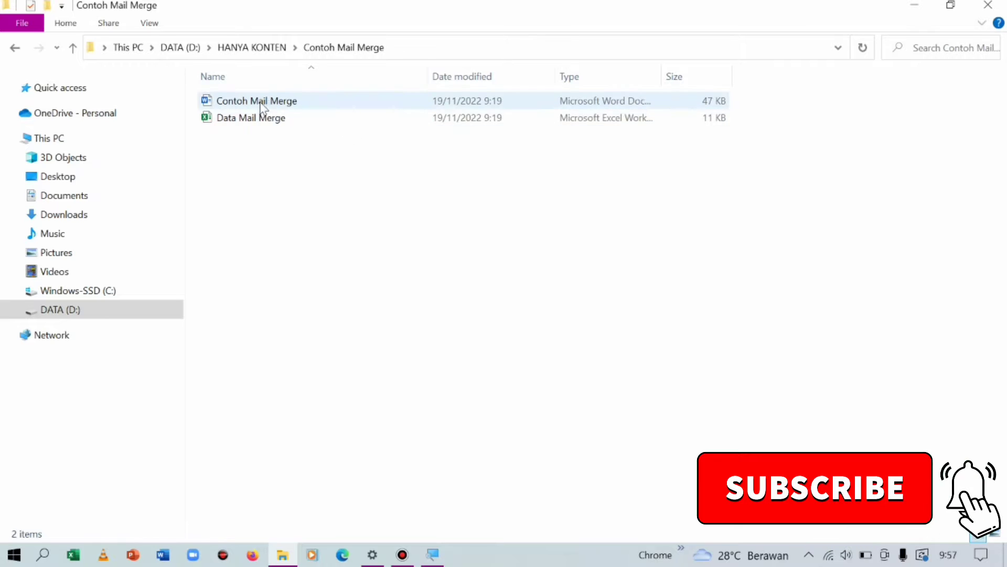
{"action": "double_click", "coordinate": [252, 118]}
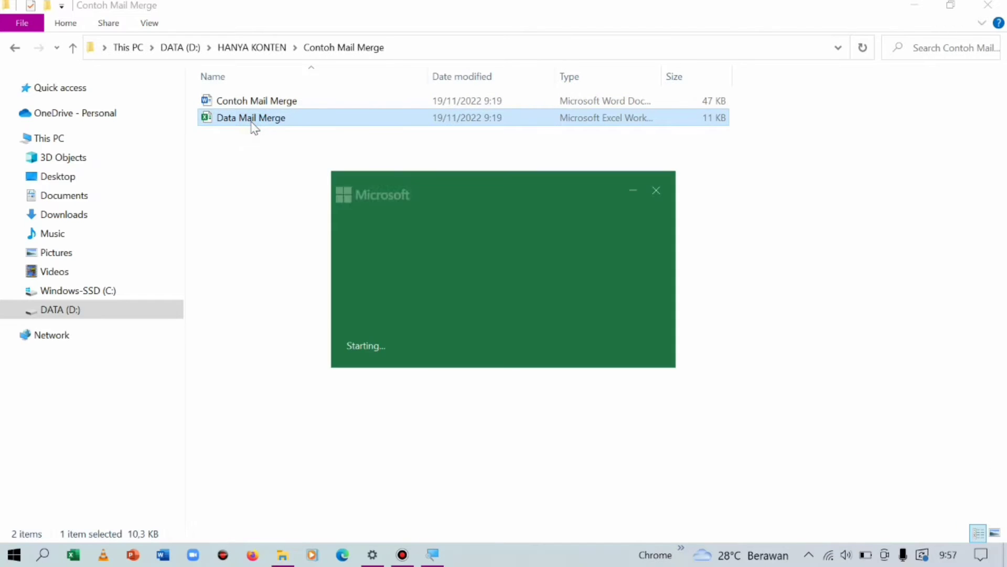
Review the employee list in Excel, checking a Jabatan entry and the names Hari and Dwi.
{"action": "scroll", "coordinate": [154, 287], "scroll_direction": "down", "scroll_amount": 4}
{"action": "scroll", "coordinate": [153, 287], "scroll_direction": "up", "scroll_amount": 4}
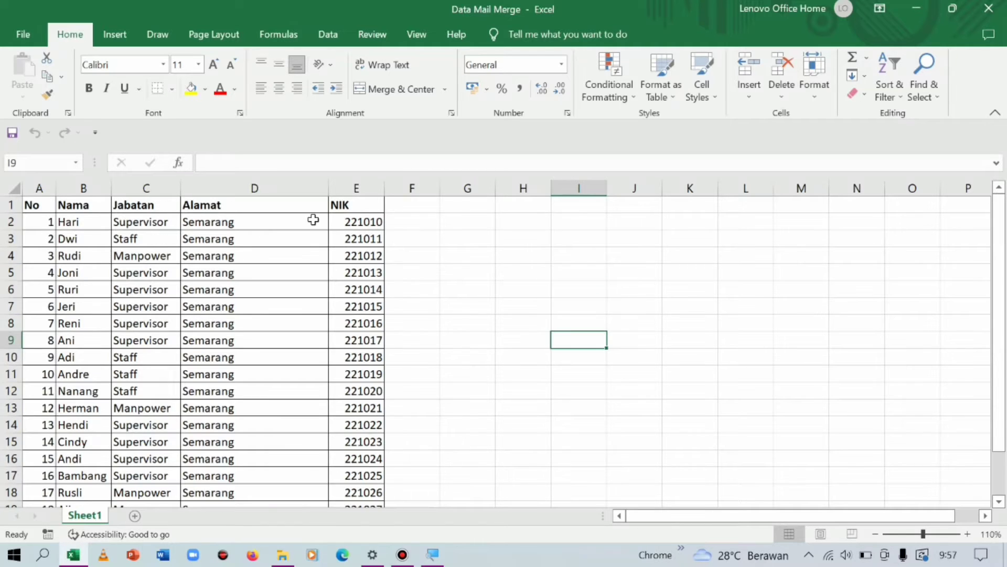
{"action": "scroll", "coordinate": [341, 236], "scroll_direction": "down", "scroll_amount": 4}
{"action": "scroll", "coordinate": [346, 240], "scroll_direction": "up", "scroll_amount": 4}
{"action": "left_click", "coordinate": [173, 356]}
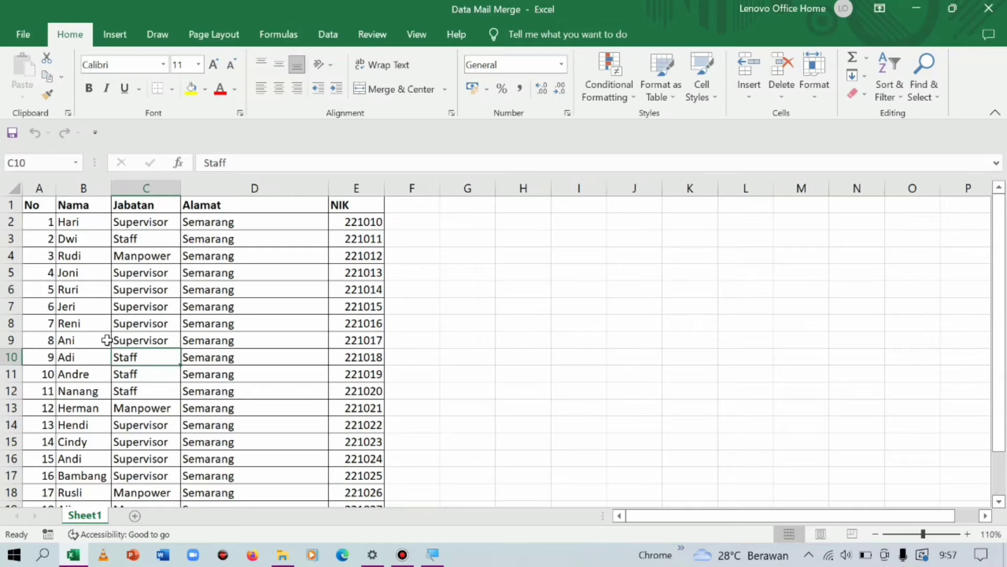
{"action": "left_click", "coordinate": [45, 223]}
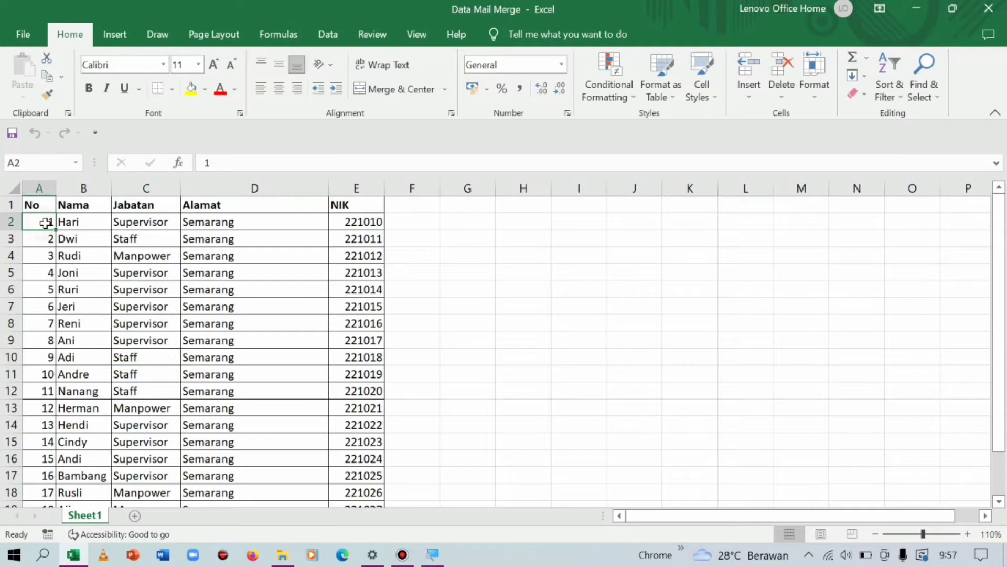
{"action": "left_click", "coordinate": [83, 223]}
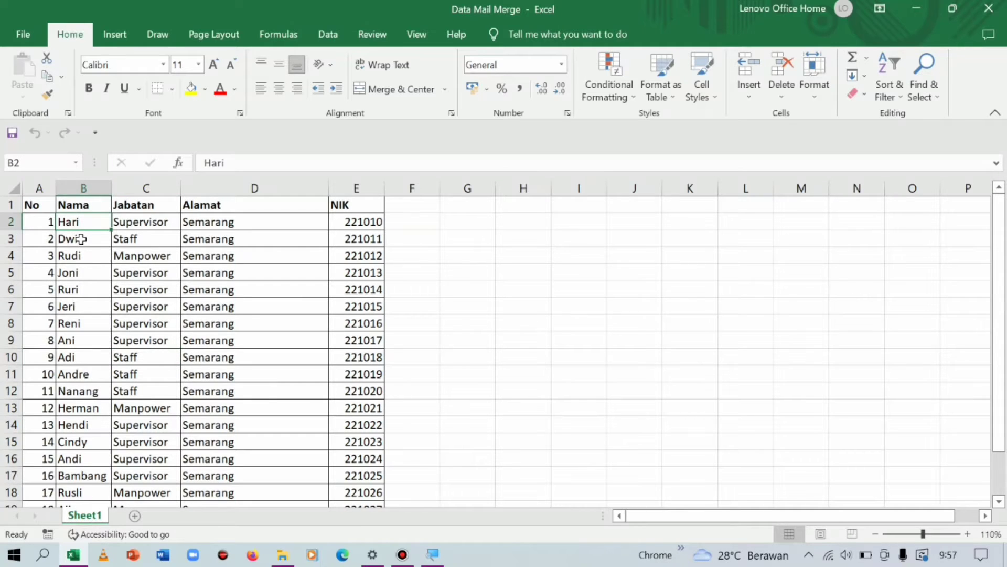
{"action": "left_click", "coordinate": [80, 239]}
Minimize Excel and open the Contoh Mail Merge letter document from the folder.
{"action": "scroll", "coordinate": [81, 238], "scroll_direction": "down", "scroll_amount": 1}
{"action": "scroll", "coordinate": [81, 239], "scroll_direction": "down", "scroll_amount": 3}
{"action": "scroll", "coordinate": [83, 239], "scroll_direction": "up", "scroll_amount": 4}
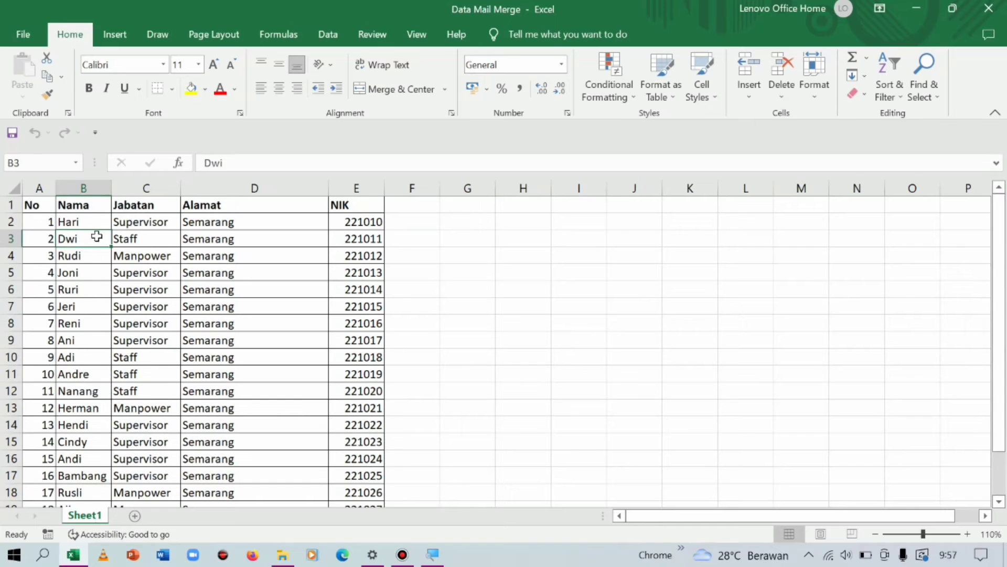
{"action": "left_click", "coordinate": [913, 8]}
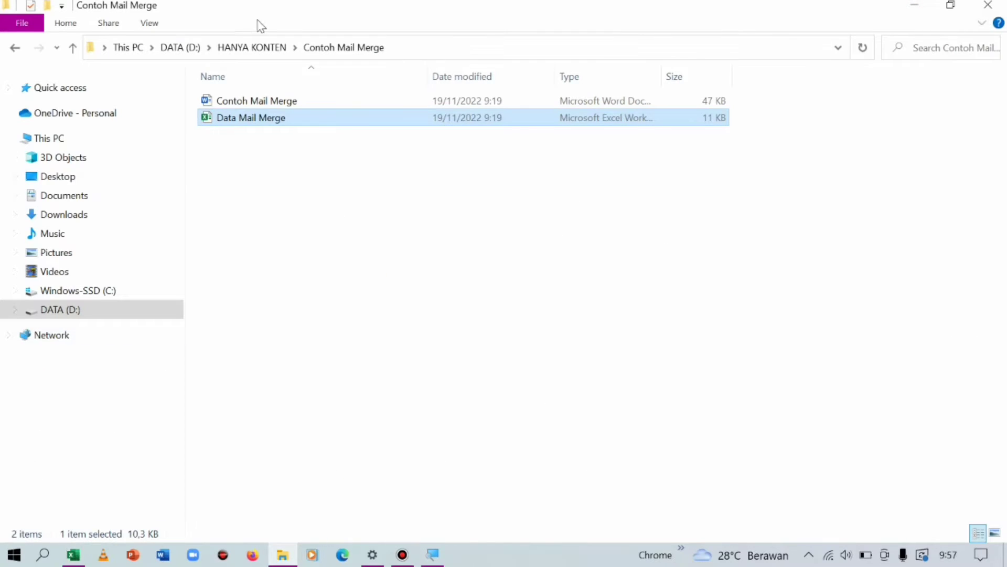
{"action": "double_click", "coordinate": [240, 102]}
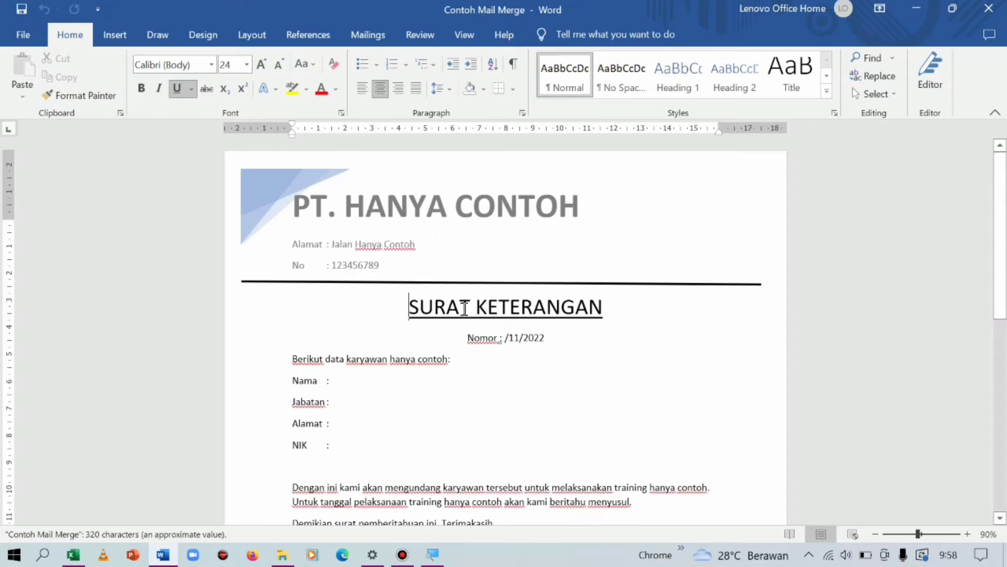
{"action": "left_click", "coordinate": [502, 338]}
{"action": "left_click", "coordinate": [338, 407]}
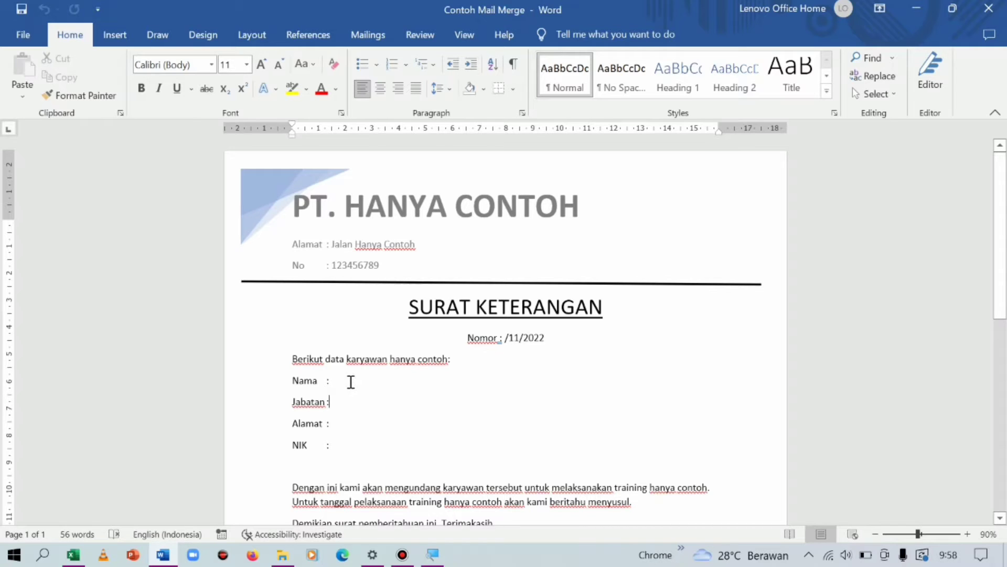
{"action": "scroll", "coordinate": [350, 382], "scroll_direction": "down", "scroll_amount": 1}
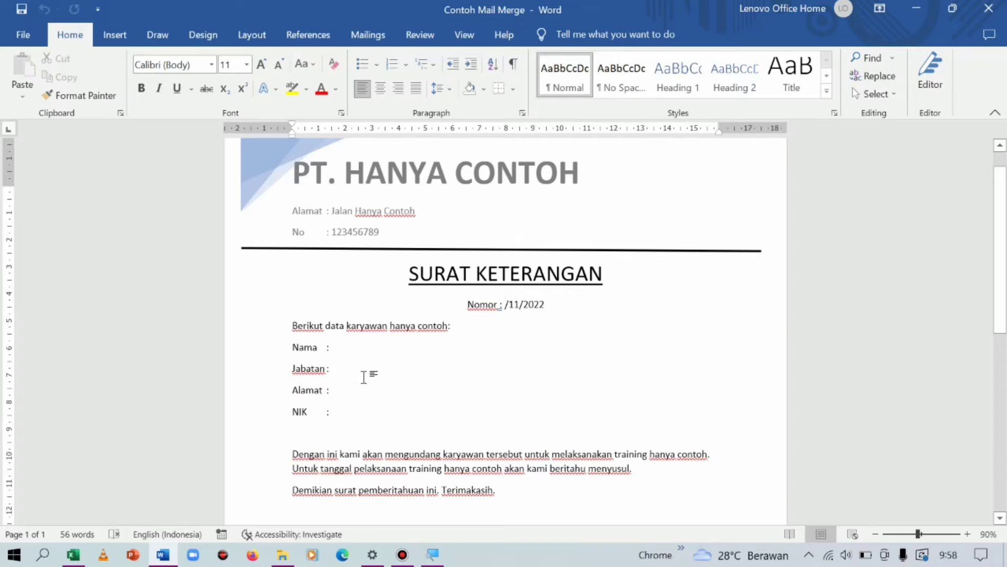
{"action": "scroll", "coordinate": [492, 348], "scroll_direction": "up", "scroll_amount": 1}
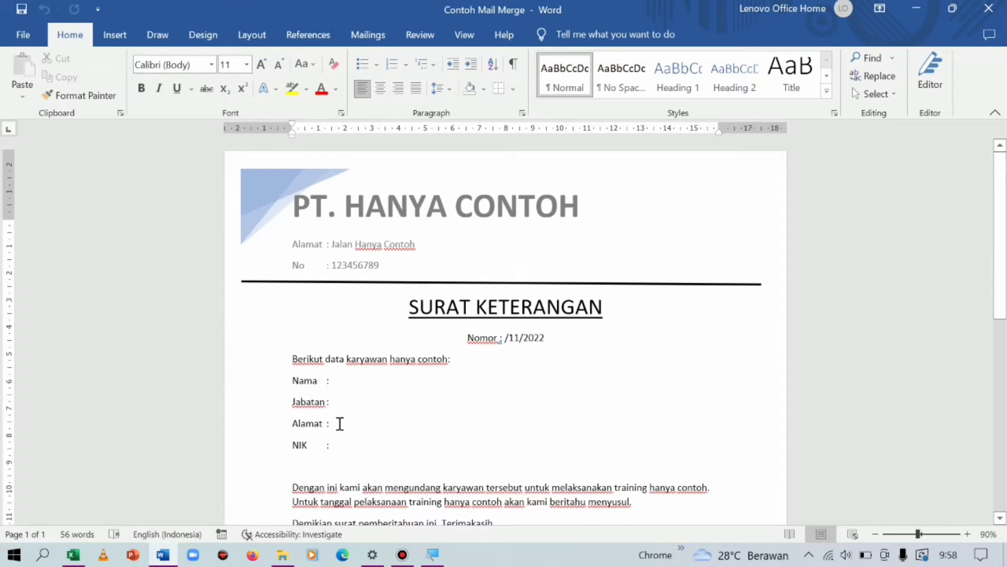
{"action": "left_click", "coordinate": [340, 380]}
{"action": "scroll", "coordinate": [340, 381], "scroll_direction": "down", "scroll_amount": 1}
{"action": "scroll", "coordinate": [340, 381], "scroll_direction": "down", "scroll_amount": 1}
{"action": "scroll", "coordinate": [339, 379], "scroll_direction": "up", "scroll_amount": 2}
{"action": "scroll", "coordinate": [446, 379], "scroll_direction": "down", "scroll_amount": 1}
{"action": "scroll", "coordinate": [476, 380], "scroll_direction": "up", "scroll_amount": 1}
Use the existing list Data Mail Merge from D: > HANYA KONTEN > Contoh Mail Merge as recipients.
{"action": "left_click", "coordinate": [374, 42]}
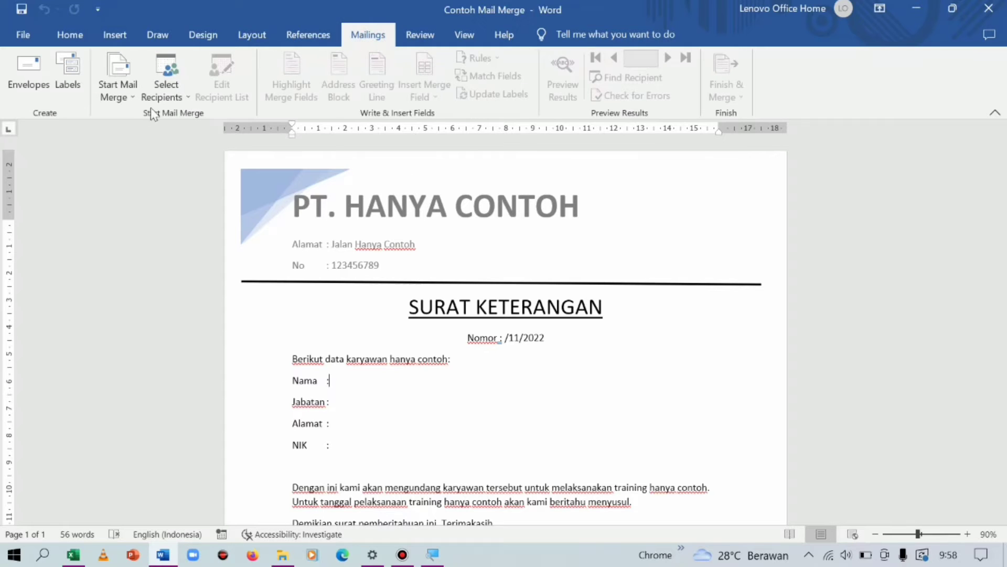
{"action": "left_click", "coordinate": [184, 105]}
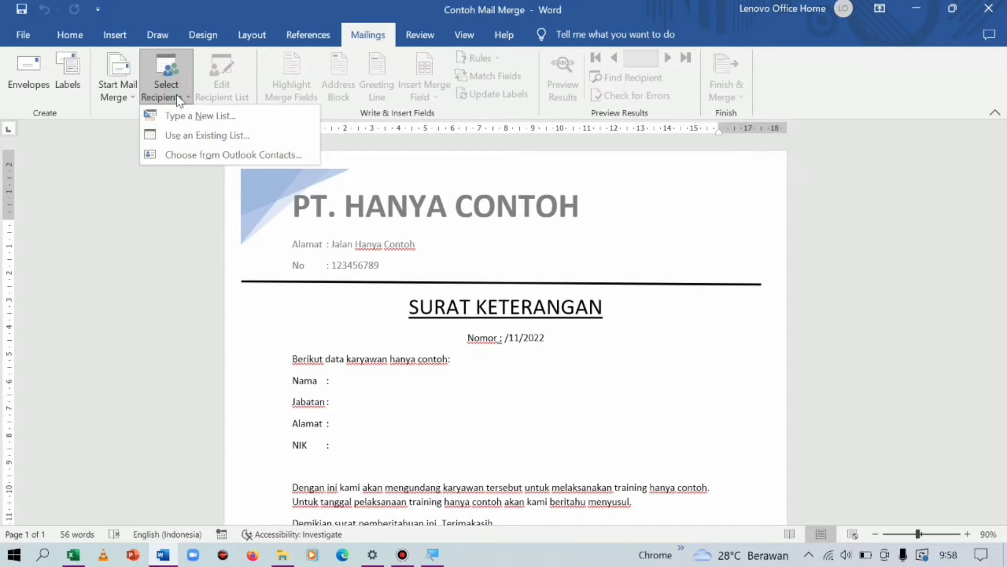
{"action": "left_click", "coordinate": [253, 139]}
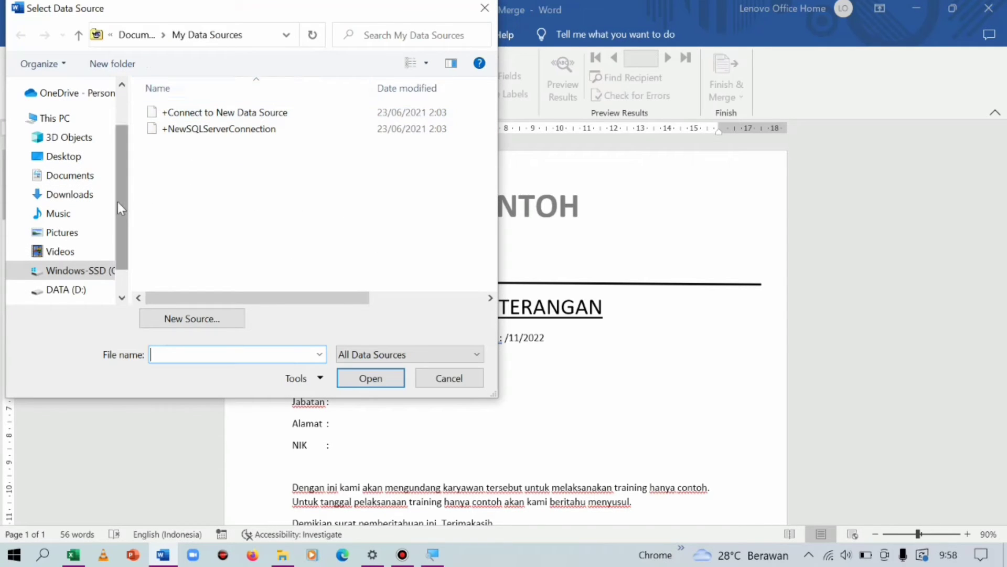
{"action": "scroll", "coordinate": [118, 209], "scroll_direction": "down", "scroll_amount": 2}
{"action": "left_click", "coordinate": [66, 242]}
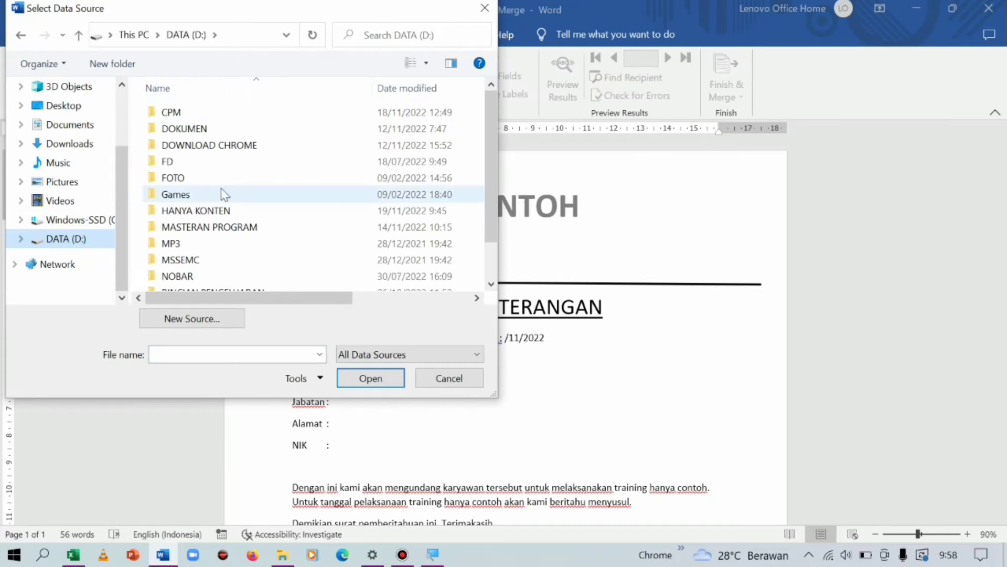
{"action": "double_click", "coordinate": [231, 210]}
{"action": "left_click", "coordinate": [207, 111]}
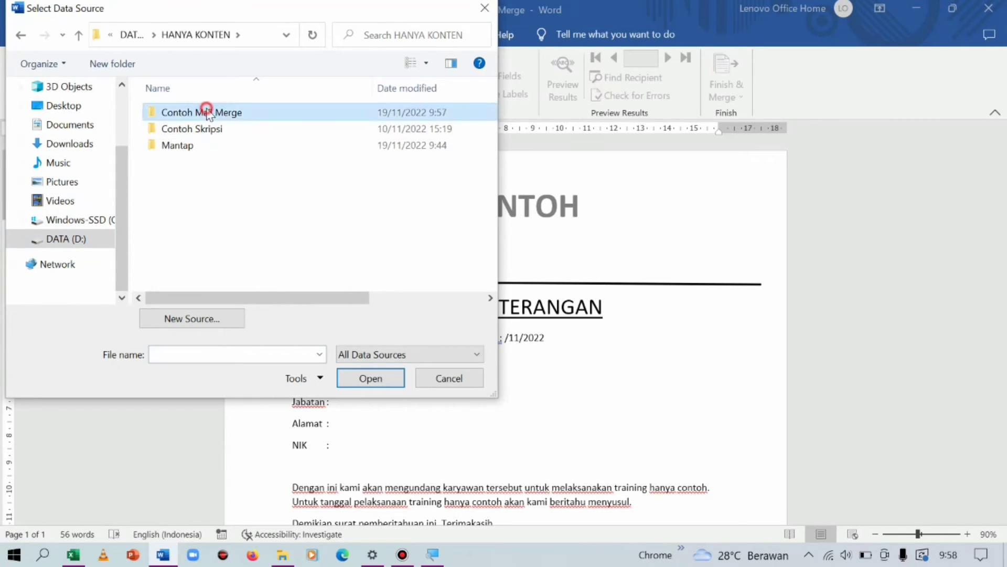
{"action": "double_click", "coordinate": [207, 111]}
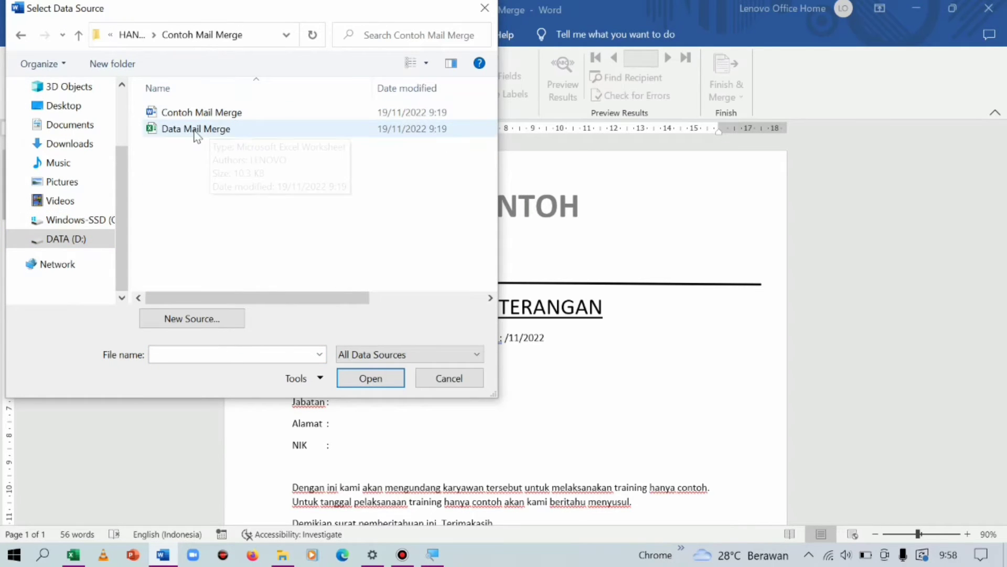
{"action": "left_click", "coordinate": [262, 135]}
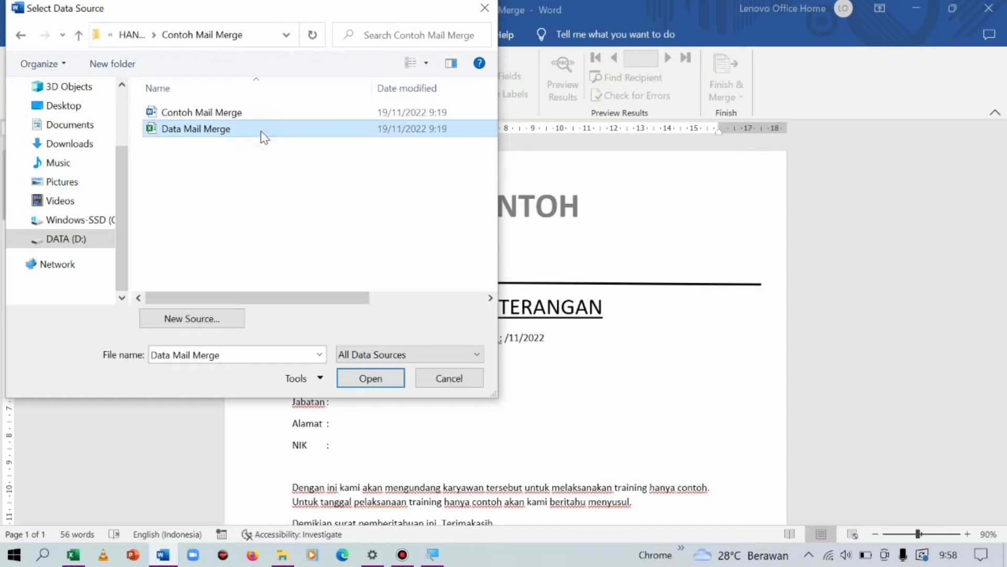
{"action": "left_click", "coordinate": [366, 379]}
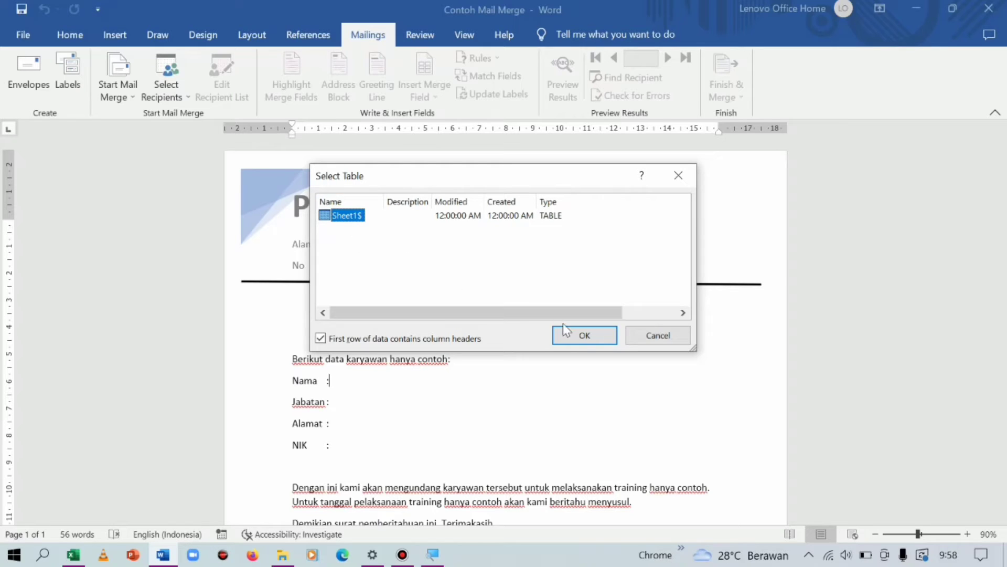
Confirm Sheet1$ as the recipient table, then recheck the 20 employee rows in Excel.
{"action": "left_click", "coordinate": [589, 338]}
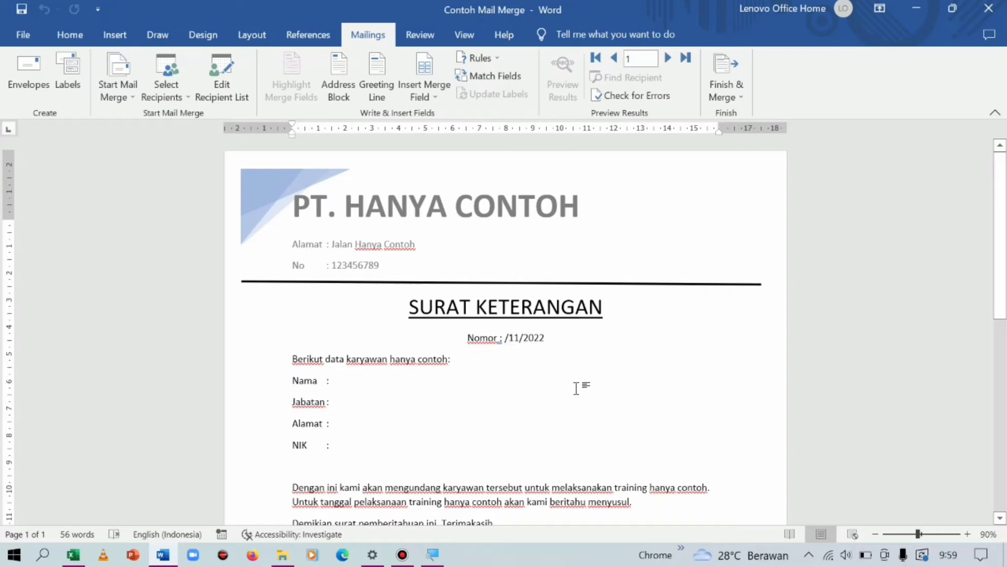
{"action": "left_click", "coordinate": [503, 341]}
{"action": "left_click", "coordinate": [72, 555]}
{"action": "left_click", "coordinate": [32, 220]}
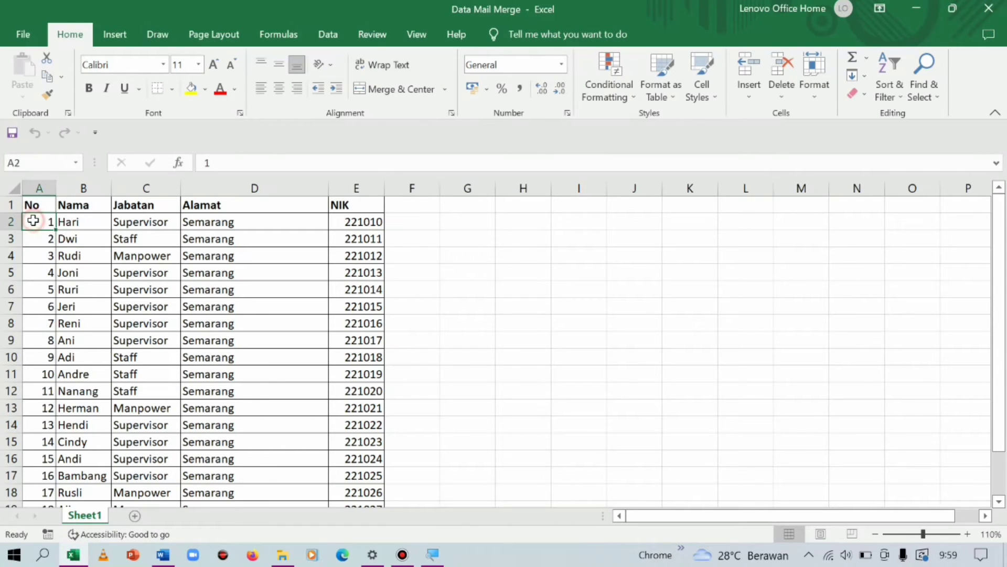
{"action": "scroll", "coordinate": [39, 241], "scroll_direction": "down", "scroll_amount": 1}
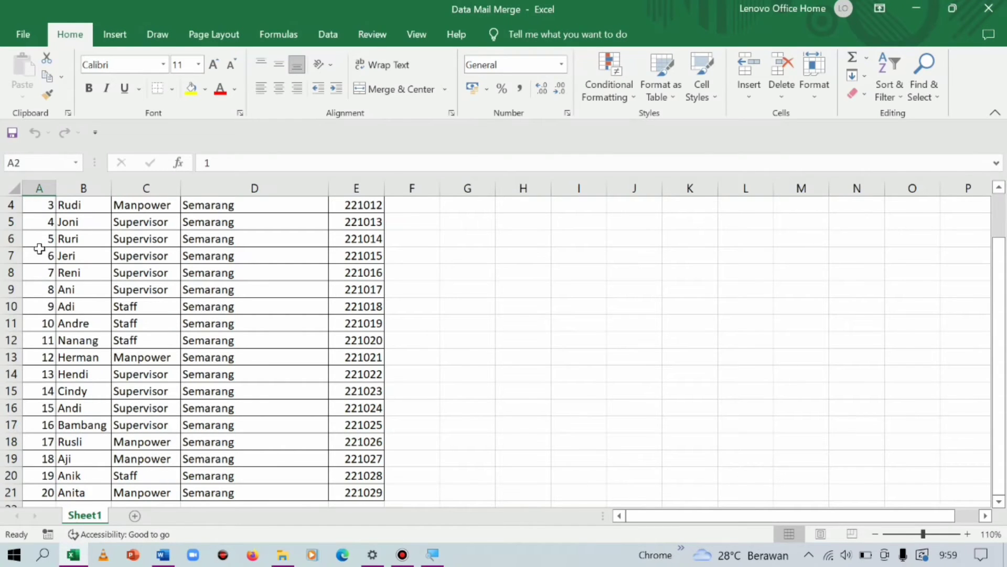
{"action": "left_click", "coordinate": [42, 493]}
{"action": "scroll", "coordinate": [62, 397], "scroll_direction": "up", "scroll_amount": 1}
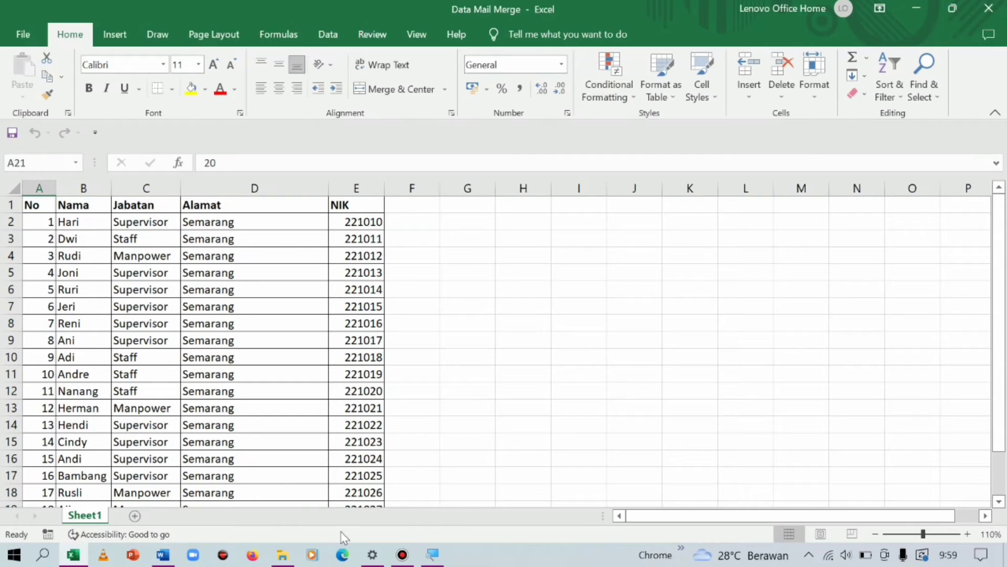
Insert the No_ merge field after Nomor, before /11/2022, and the Nama field after Nama.
{"action": "left_click", "coordinate": [163, 554]}
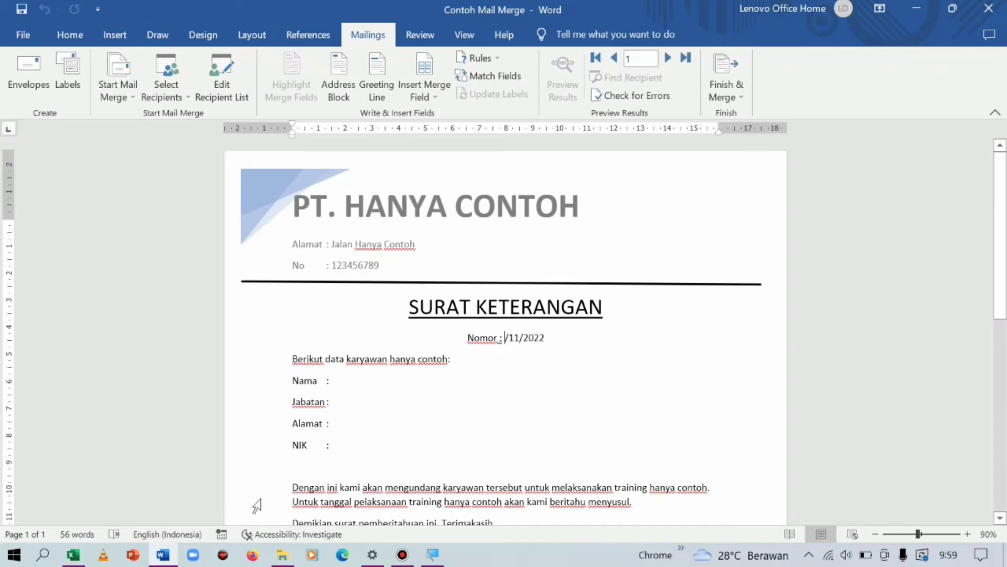
{"action": "left_click", "coordinate": [508, 340]}
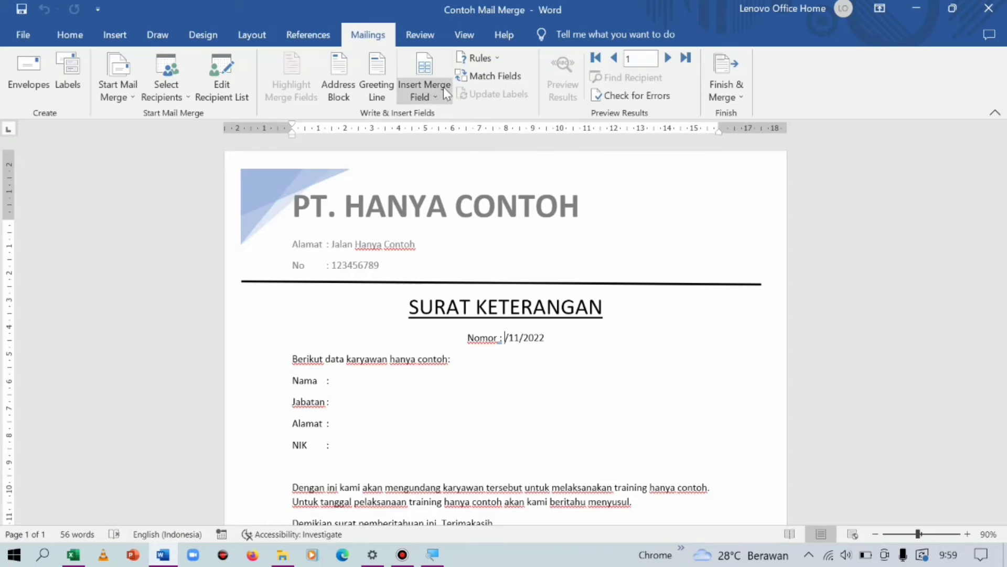
{"action": "left_click", "coordinate": [437, 103]}
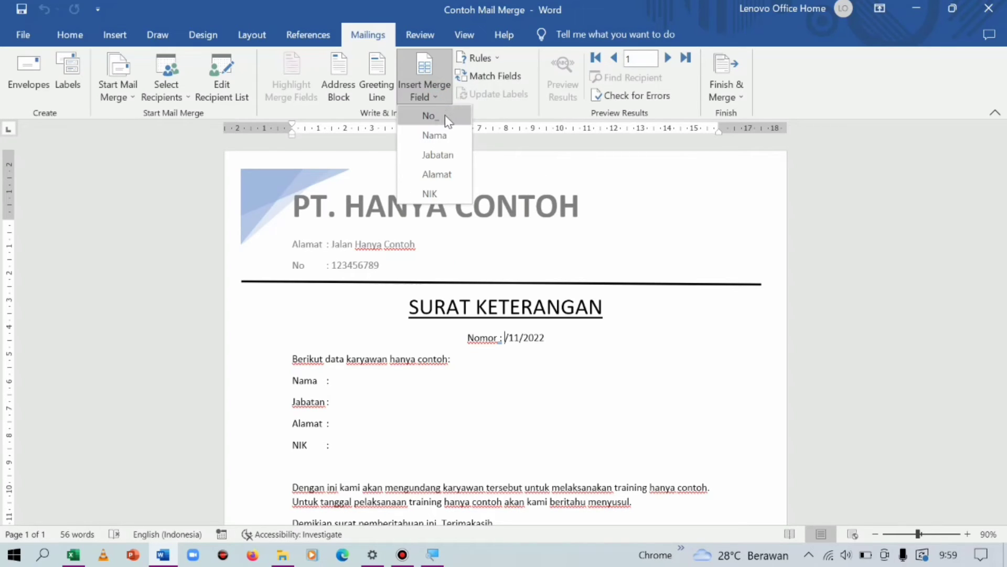
{"action": "left_click", "coordinate": [446, 119]}
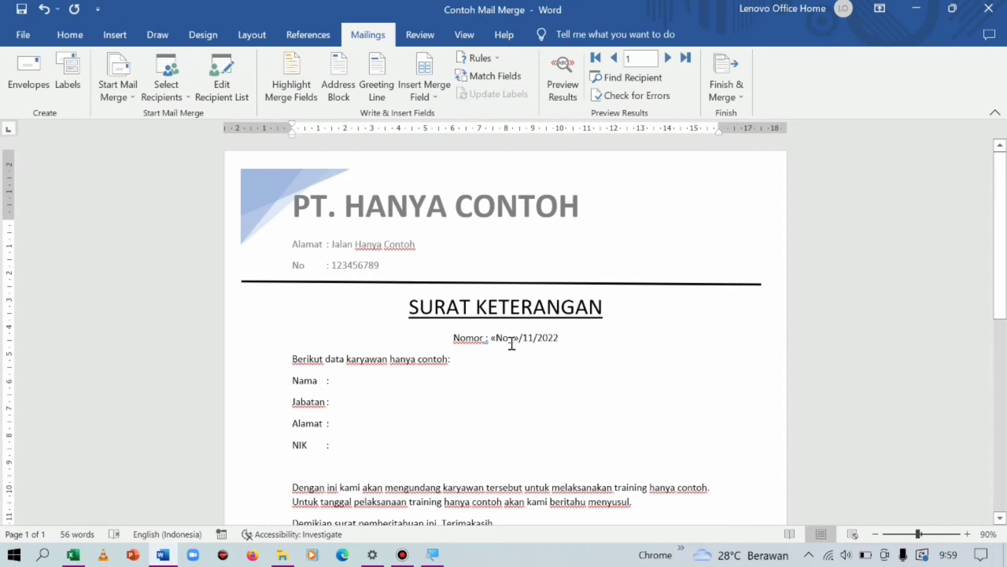
{"action": "left_click", "coordinate": [346, 379]}
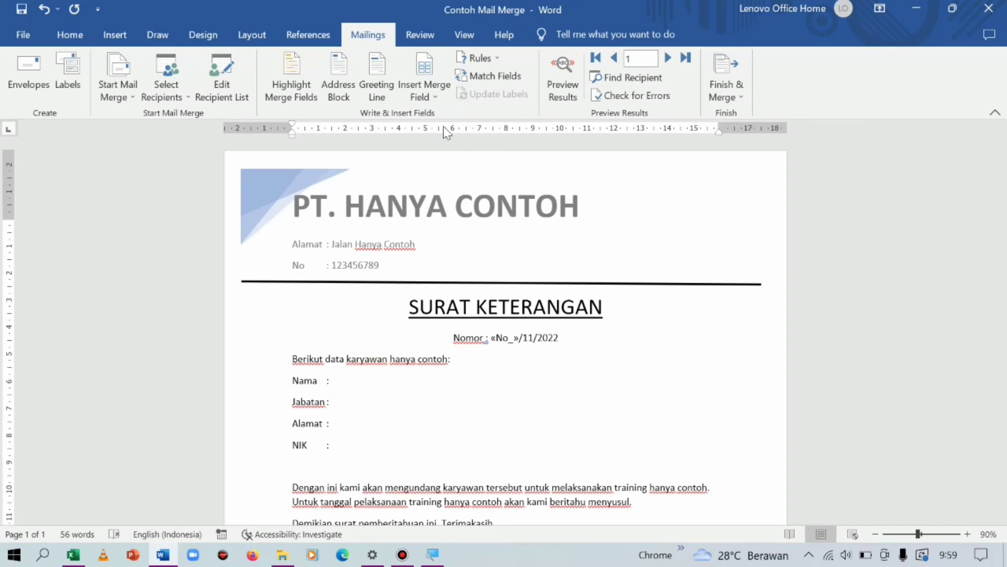
{"action": "left_click", "coordinate": [432, 98]}
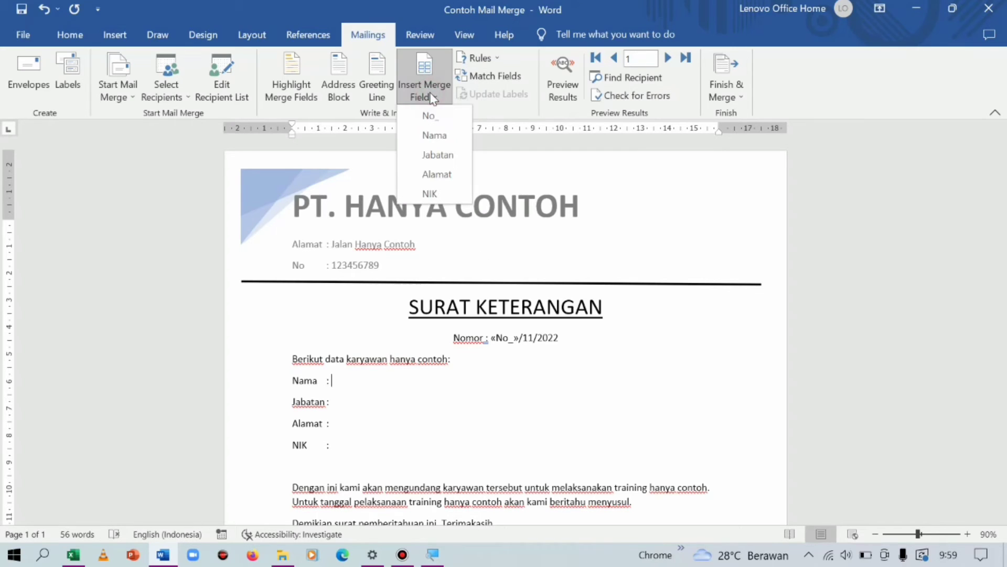
{"action": "left_click", "coordinate": [435, 135]}
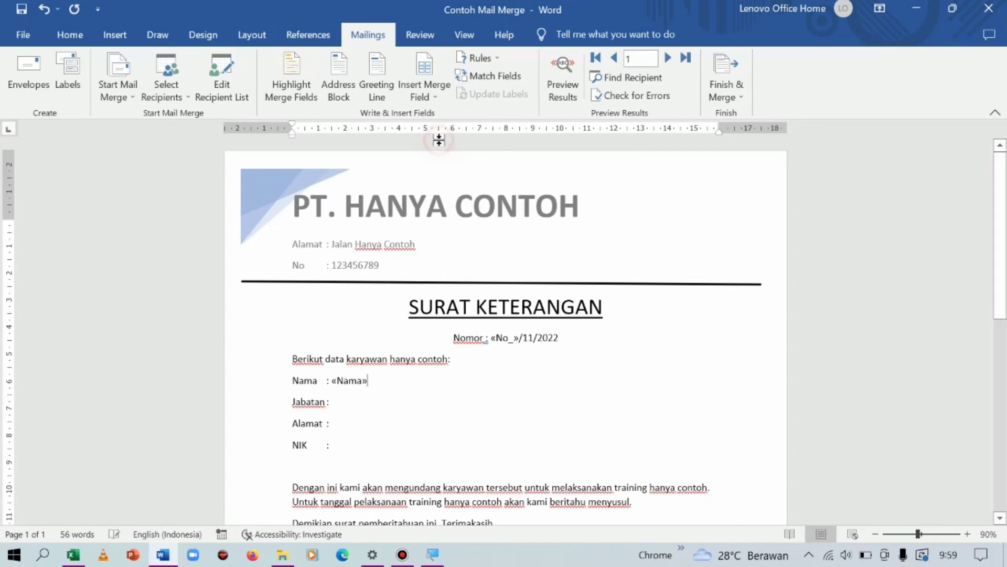
Insert the Jabatan, Alamat and NIK merge fields after their matching labels.
{"action": "left_click", "coordinate": [336, 402]}
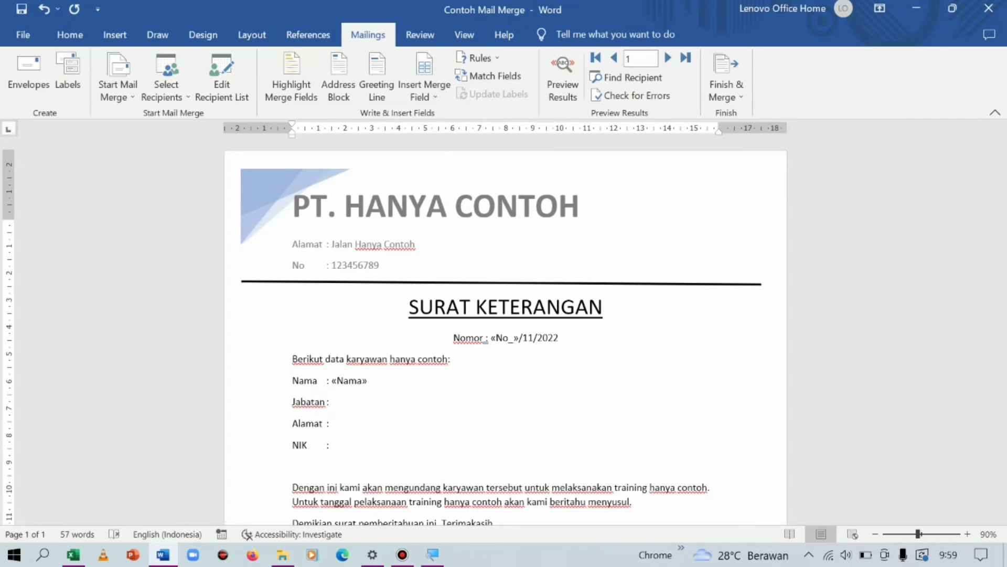
{"action": "left_click", "coordinate": [438, 94]}
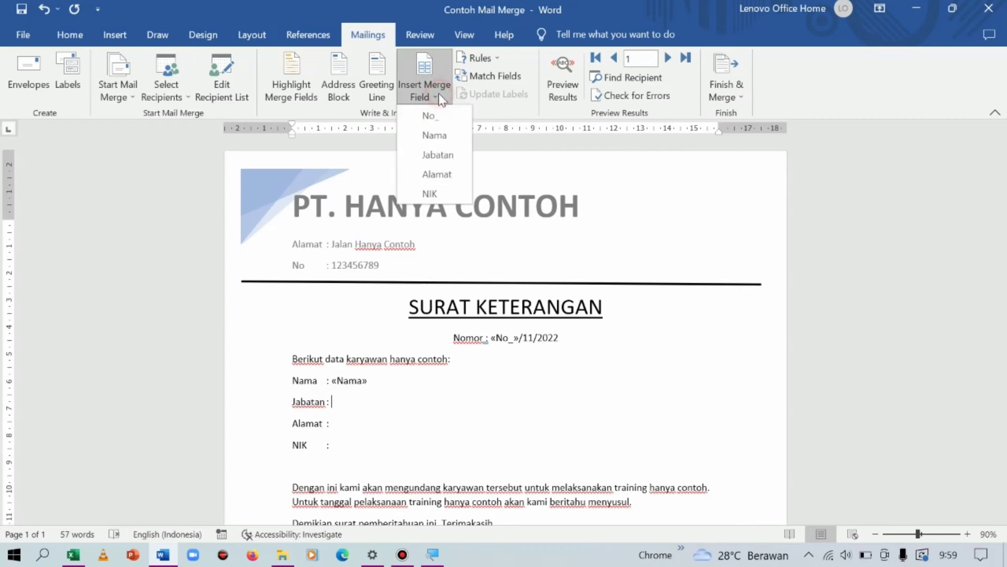
{"action": "left_click", "coordinate": [435, 155]}
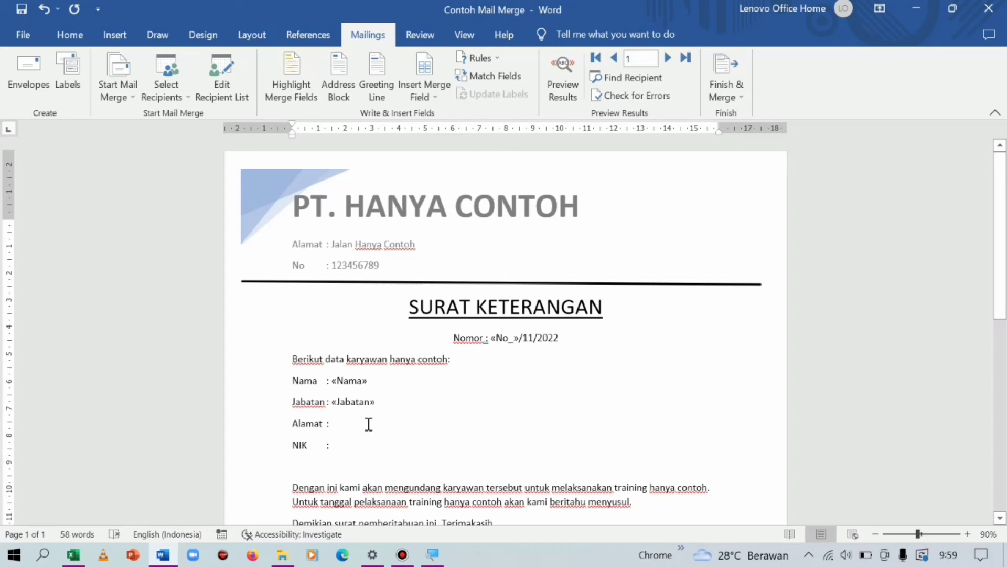
{"action": "left_click", "coordinate": [342, 424]}
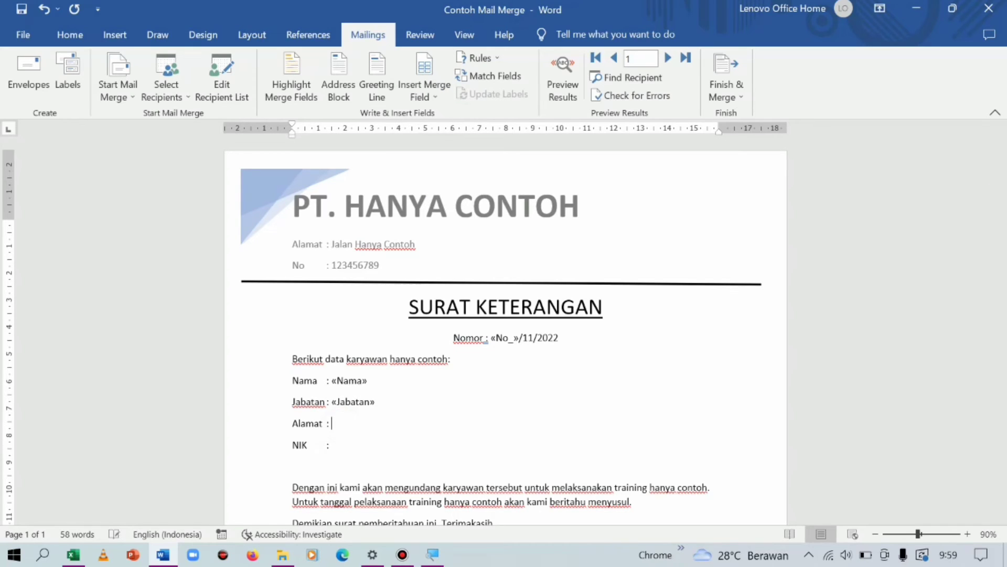
{"action": "left_click", "coordinate": [426, 105]}
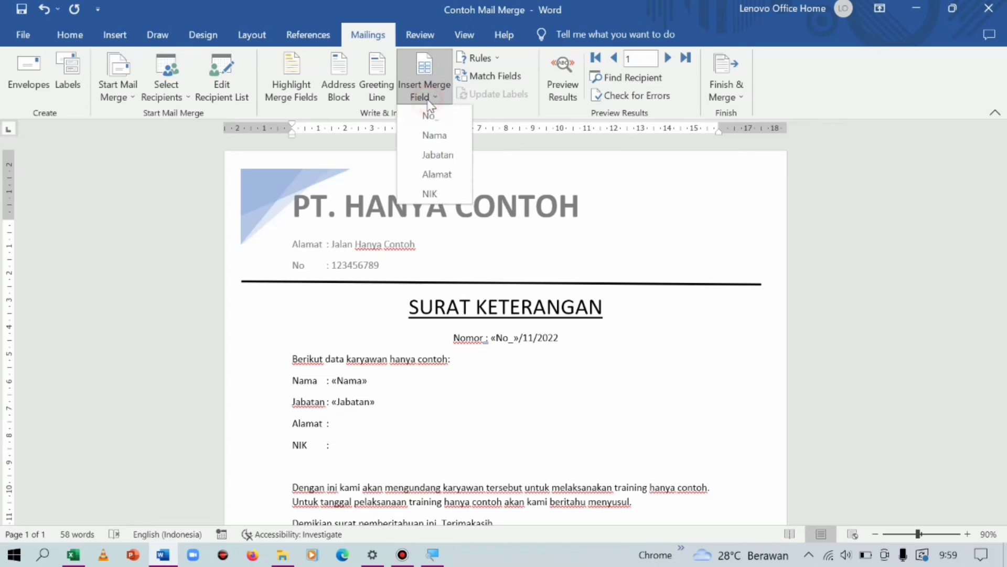
{"action": "left_click", "coordinate": [435, 173]}
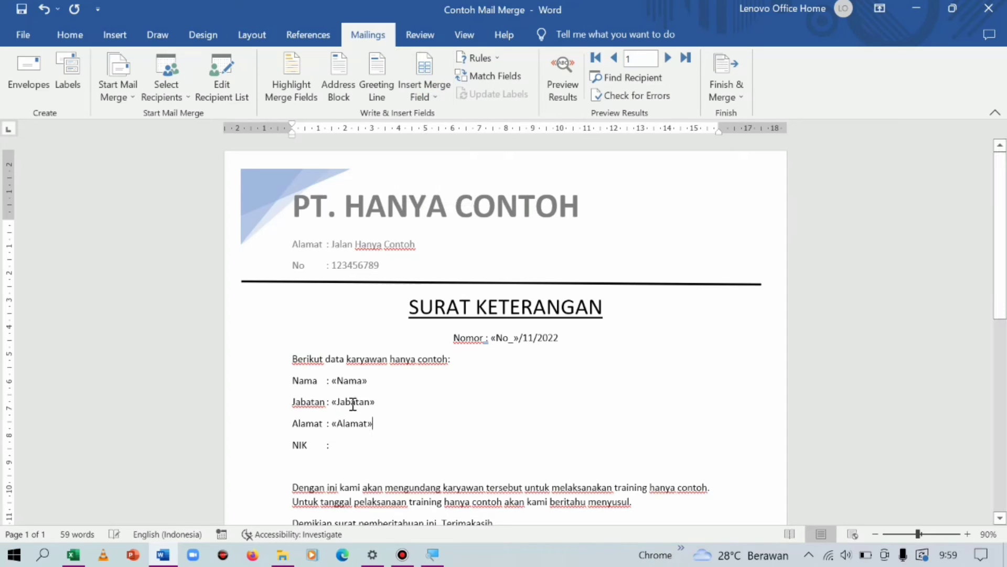
{"action": "left_click", "coordinate": [347, 448]}
{"action": "left_click", "coordinate": [425, 97]}
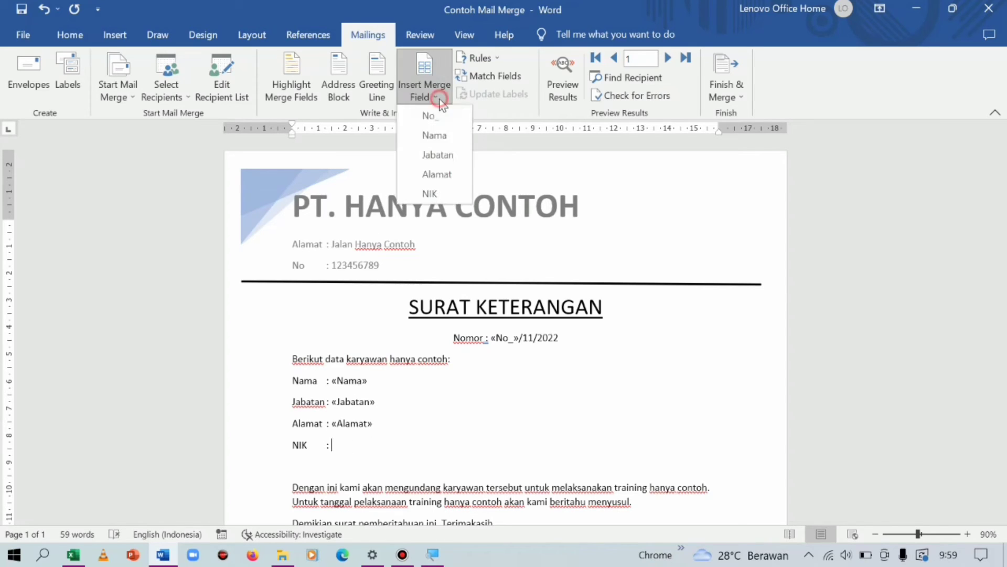
{"action": "left_click", "coordinate": [439, 193]}
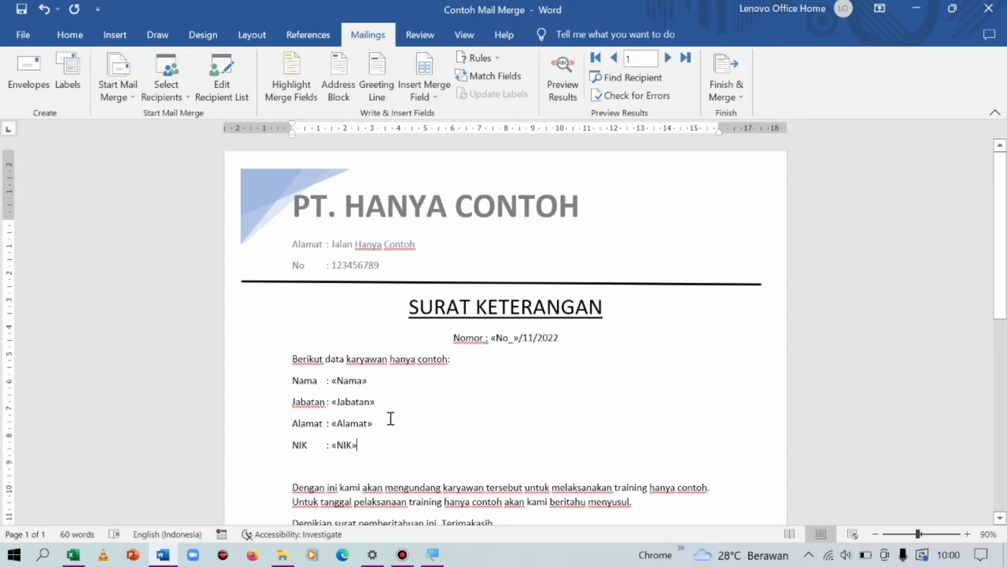
Preview the letter with employee data, stepping through Dwi, Rudi and Joni to record 8, Ani.
{"action": "left_click", "coordinate": [563, 85]}
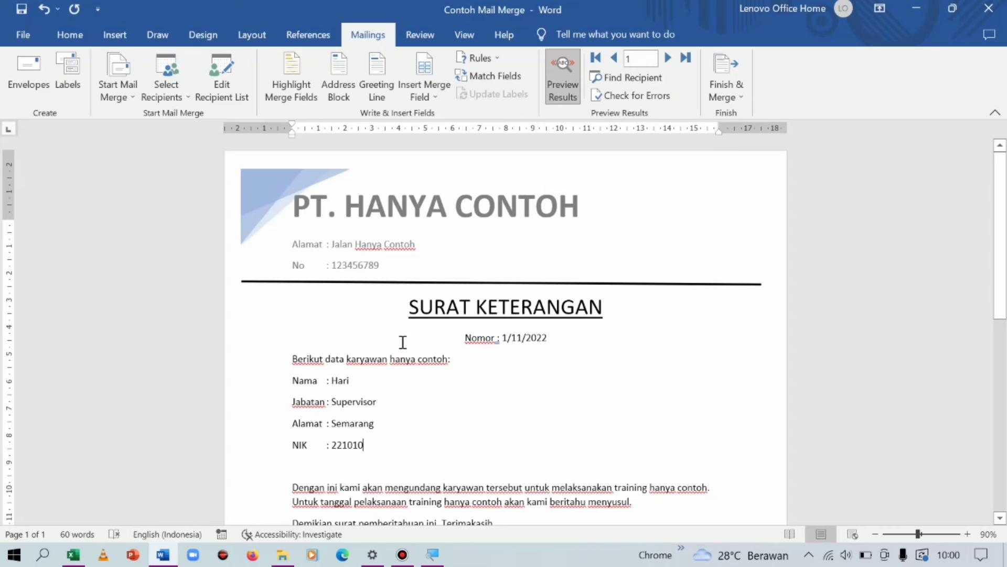
{"action": "left_click", "coordinate": [670, 66]}
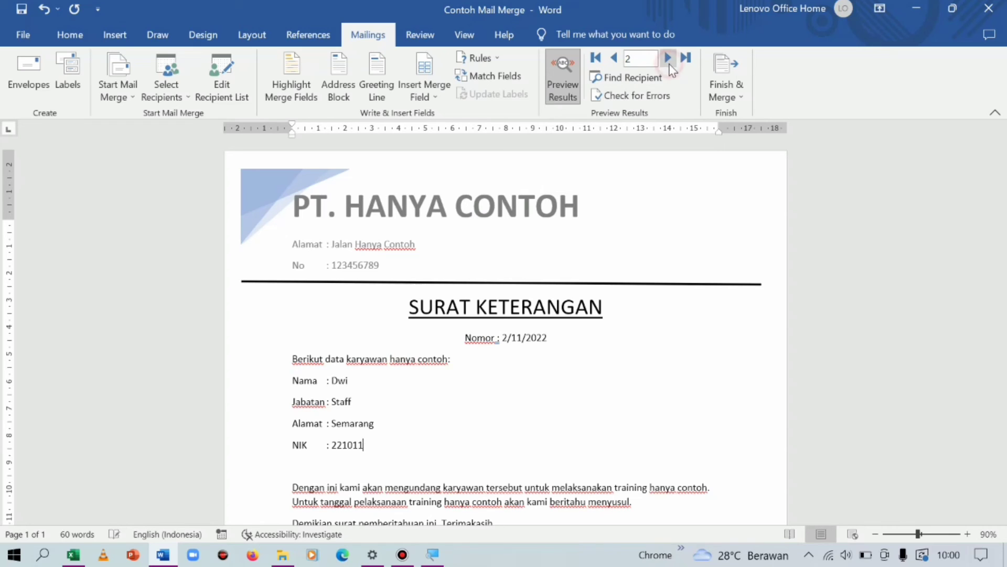
{"action": "left_click", "coordinate": [667, 59]}
{"action": "left_click", "coordinate": [667, 59]}
{"action": "left_click", "coordinate": [668, 59]}
{"action": "left_click", "coordinate": [686, 58]}
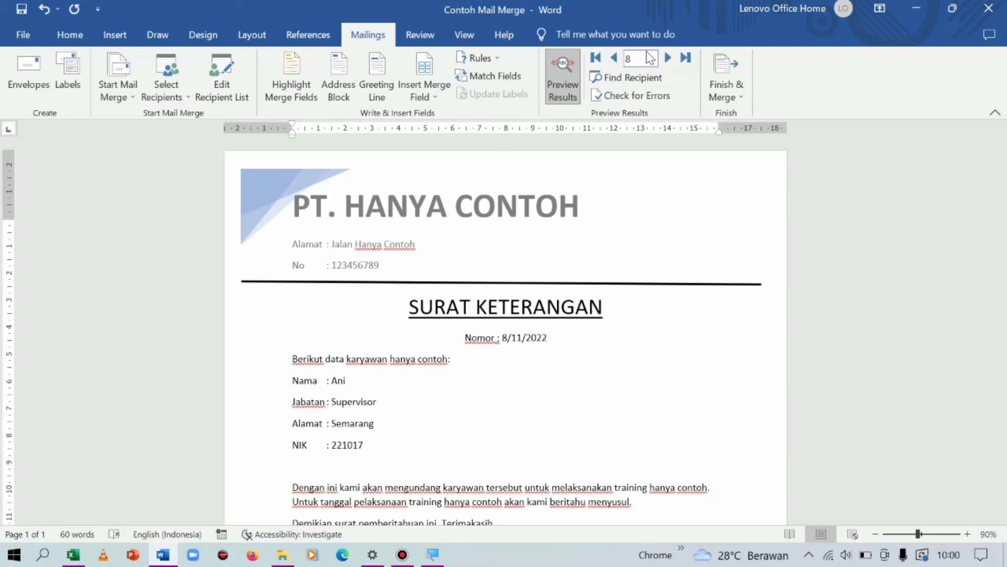
Merge all records into individual editable letters in a new document.
{"action": "left_click", "coordinate": [723, 84]}
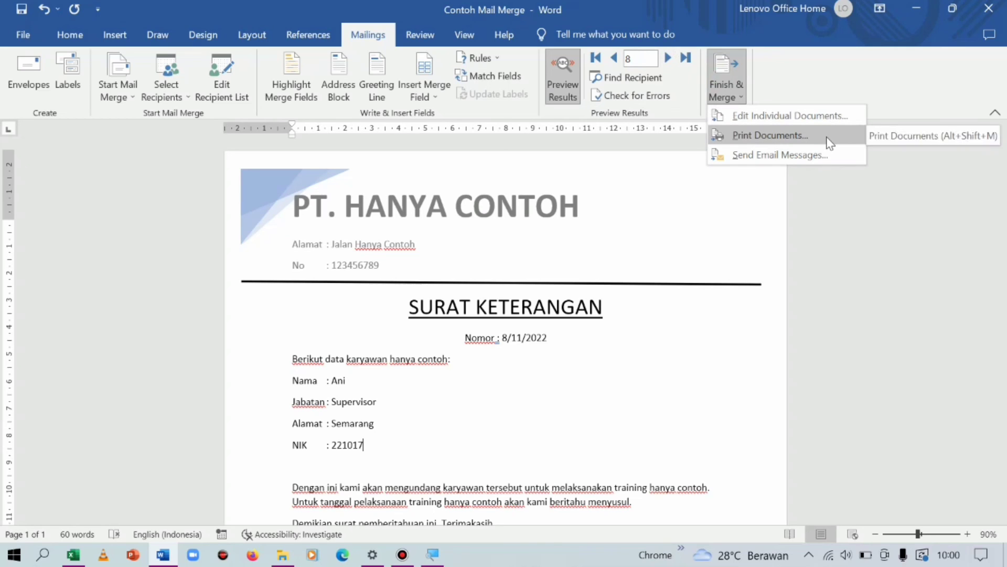
{"action": "left_click", "coordinate": [777, 116]}
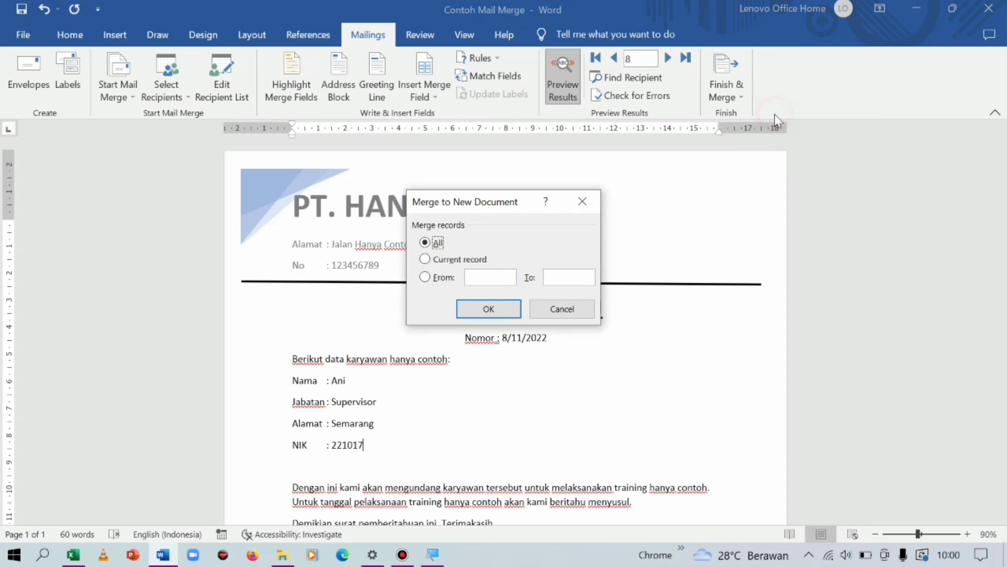
{"action": "left_click", "coordinate": [488, 311]}
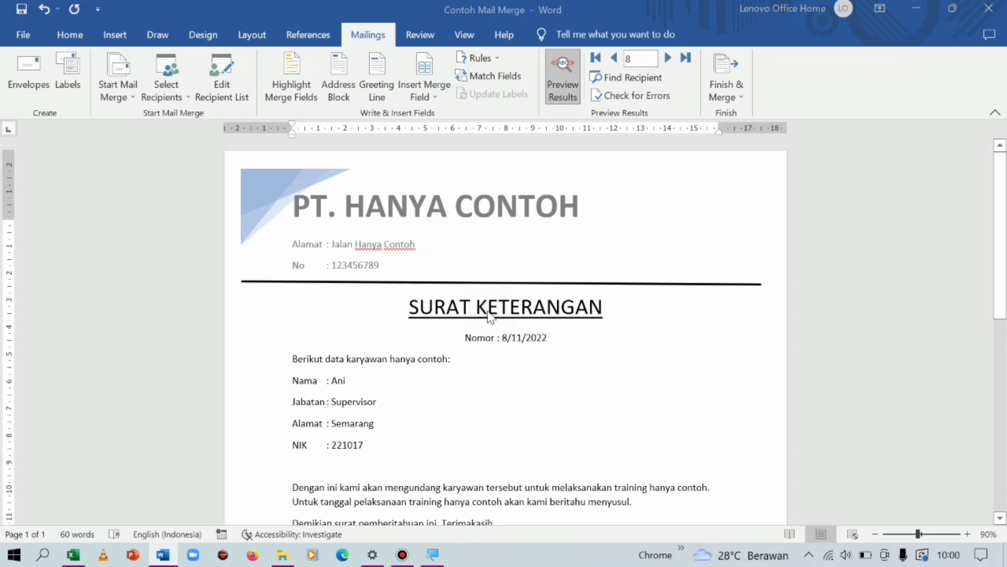
{"action": "scroll", "coordinate": [448, 374], "scroll_direction": "down", "scroll_amount": 7}
{"action": "scroll", "coordinate": [449, 376], "scroll_direction": "down", "scroll_amount": 7}
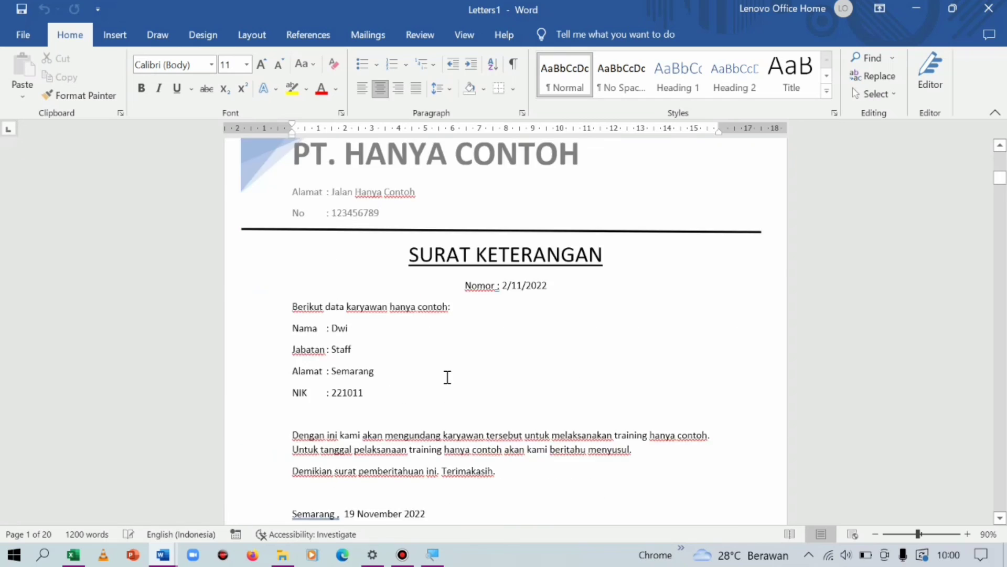
{"action": "scroll", "coordinate": [449, 378], "scroll_direction": "down", "scroll_amount": 7}
{"action": "scroll", "coordinate": [450, 382], "scroll_direction": "down", "scroll_amount": 7}
{"action": "scroll", "coordinate": [450, 382], "scroll_direction": "down", "scroll_amount": 7}
{"action": "scroll", "coordinate": [449, 379], "scroll_direction": "down", "scroll_amount": 8}
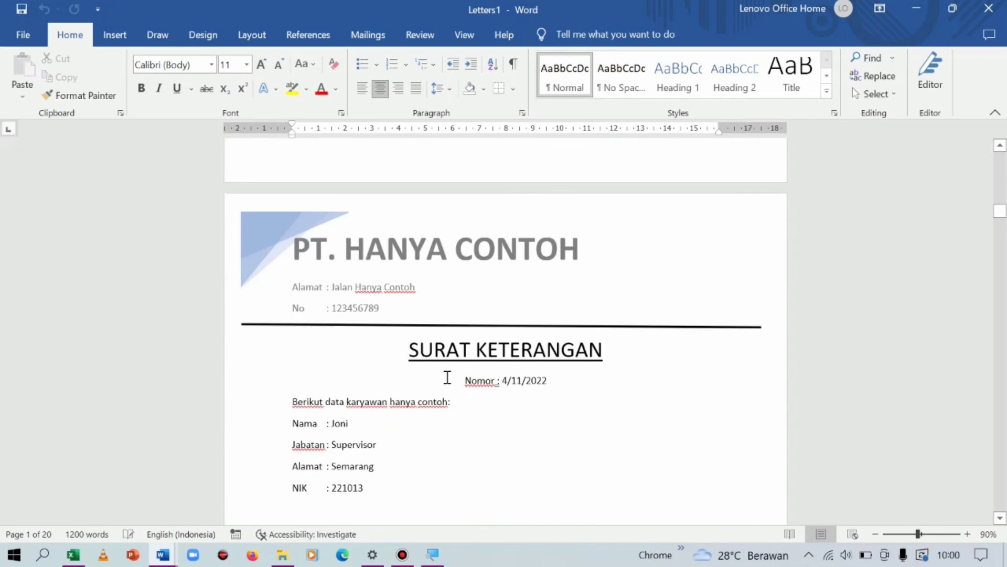
{"action": "scroll", "coordinate": [448, 377], "scroll_direction": "down", "scroll_amount": 5}
{"action": "scroll", "coordinate": [447, 377], "scroll_direction": "down", "scroll_amount": 5}
{"action": "scroll", "coordinate": [448, 377], "scroll_direction": "down", "scroll_amount": 5}
{"action": "scroll", "coordinate": [447, 378], "scroll_direction": "down", "scroll_amount": 5}
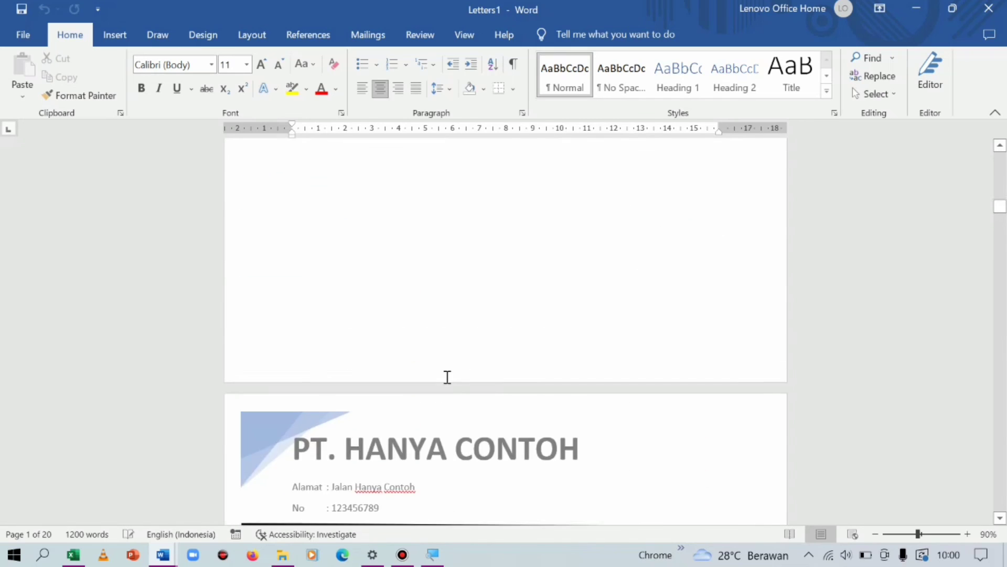
{"action": "scroll", "coordinate": [447, 378], "scroll_direction": "down", "scroll_amount": 5}
{"action": "scroll", "coordinate": [446, 379], "scroll_direction": "down", "scroll_amount": 5}
{"action": "scroll", "coordinate": [446, 378], "scroll_direction": "down", "scroll_amount": 5}
{"action": "scroll", "coordinate": [447, 376], "scroll_direction": "down", "scroll_amount": 5}
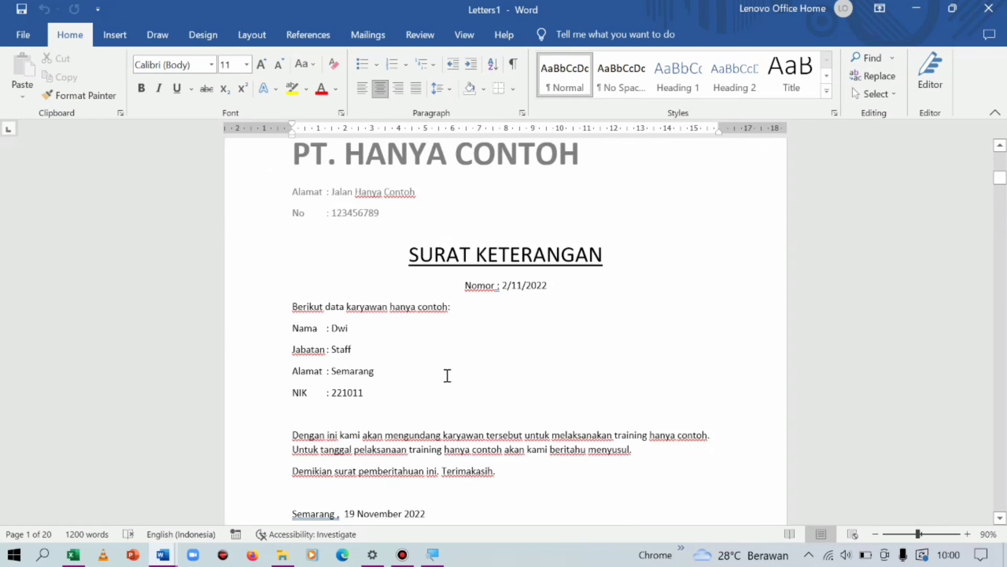
{"action": "scroll", "coordinate": [447, 375], "scroll_direction": "down", "scroll_amount": 5}
{"action": "scroll", "coordinate": [448, 376], "scroll_direction": "down", "scroll_amount": 5}
{"action": "scroll", "coordinate": [447, 376], "scroll_direction": "down", "scroll_amount": 5}
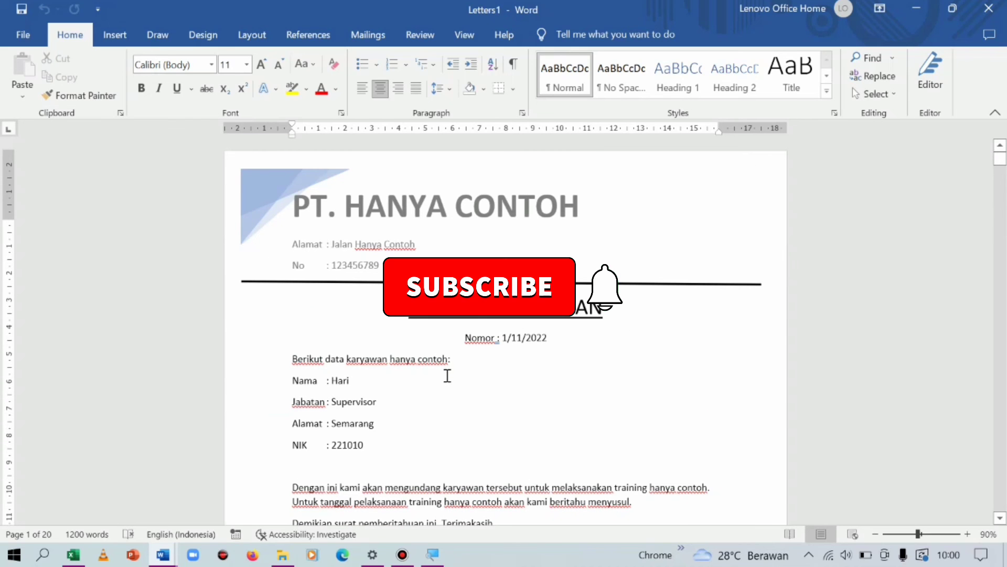